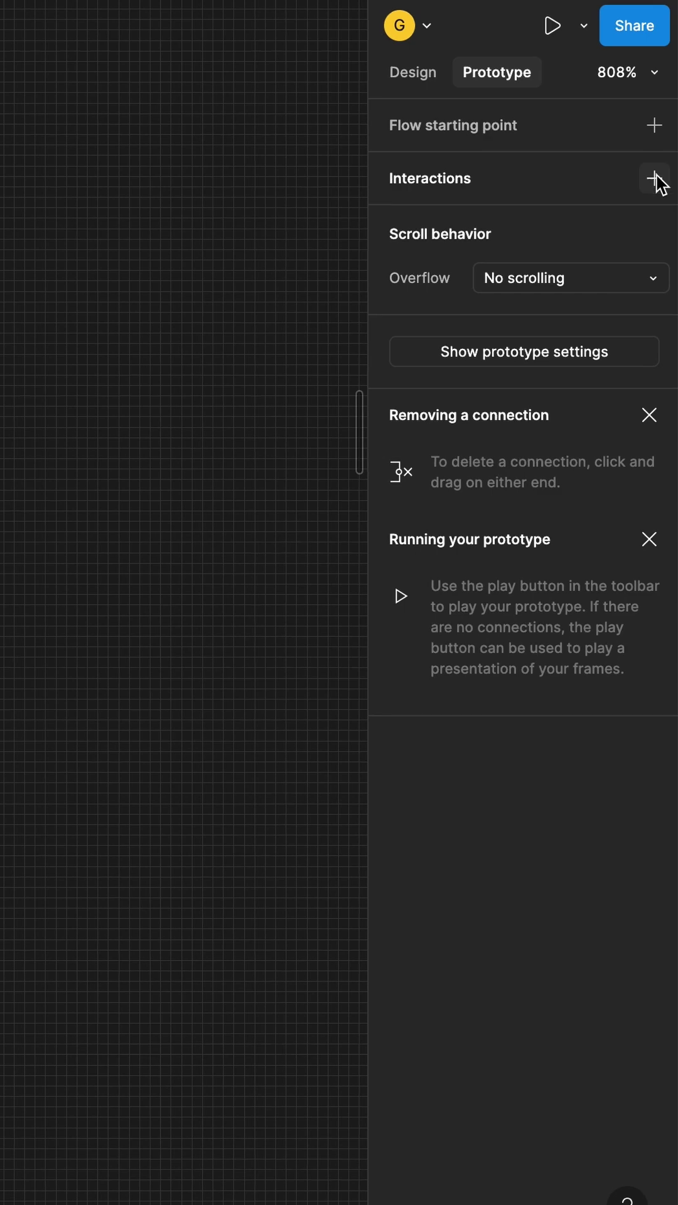
Step: Add a new interaction on the selected Submit button, triggered While hovering
{"action": "left_click", "coordinate": [654, 180]}
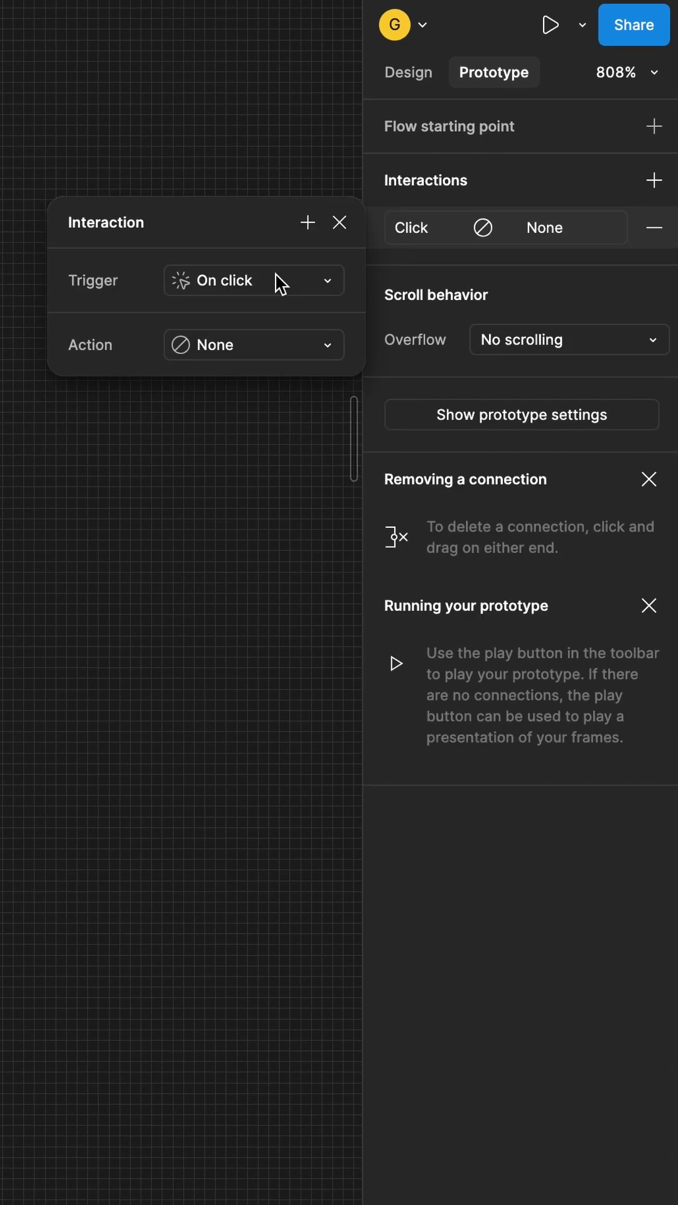
{"action": "left_click", "coordinate": [275, 281]}
{"action": "left_click", "coordinate": [238, 354]}
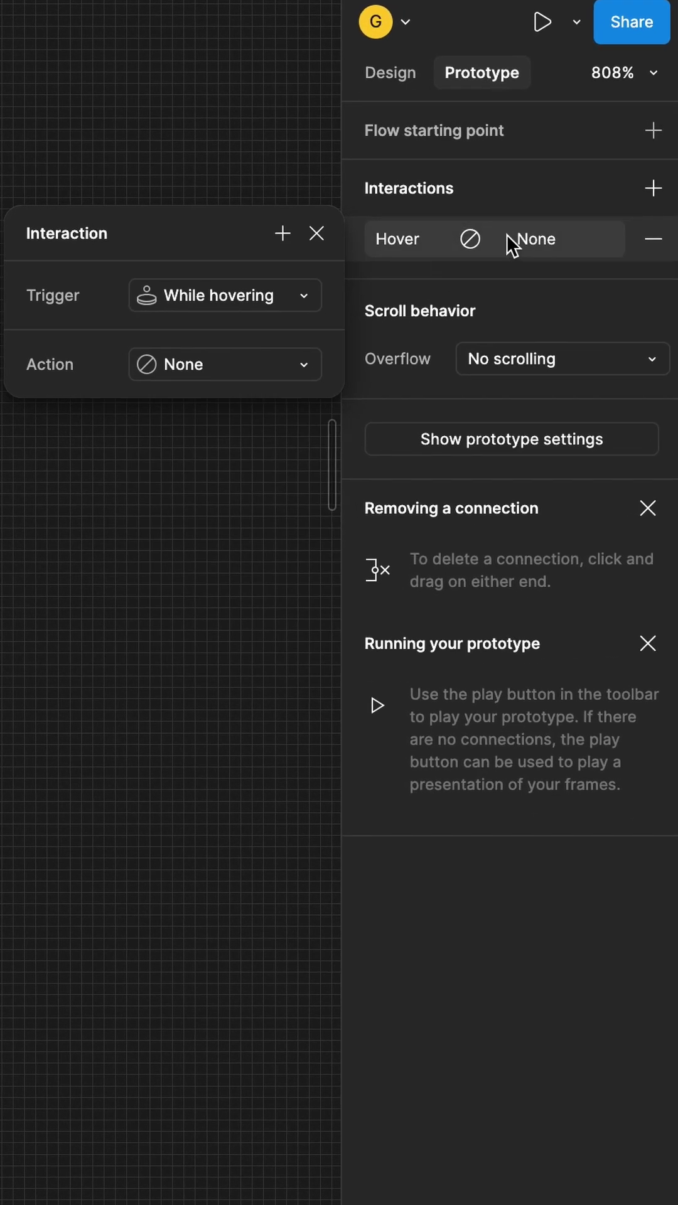
Step: Add a While hovering interaction linking the Submit variant to the tooltip variant
{"action": "left_click", "coordinate": [654, 188]}
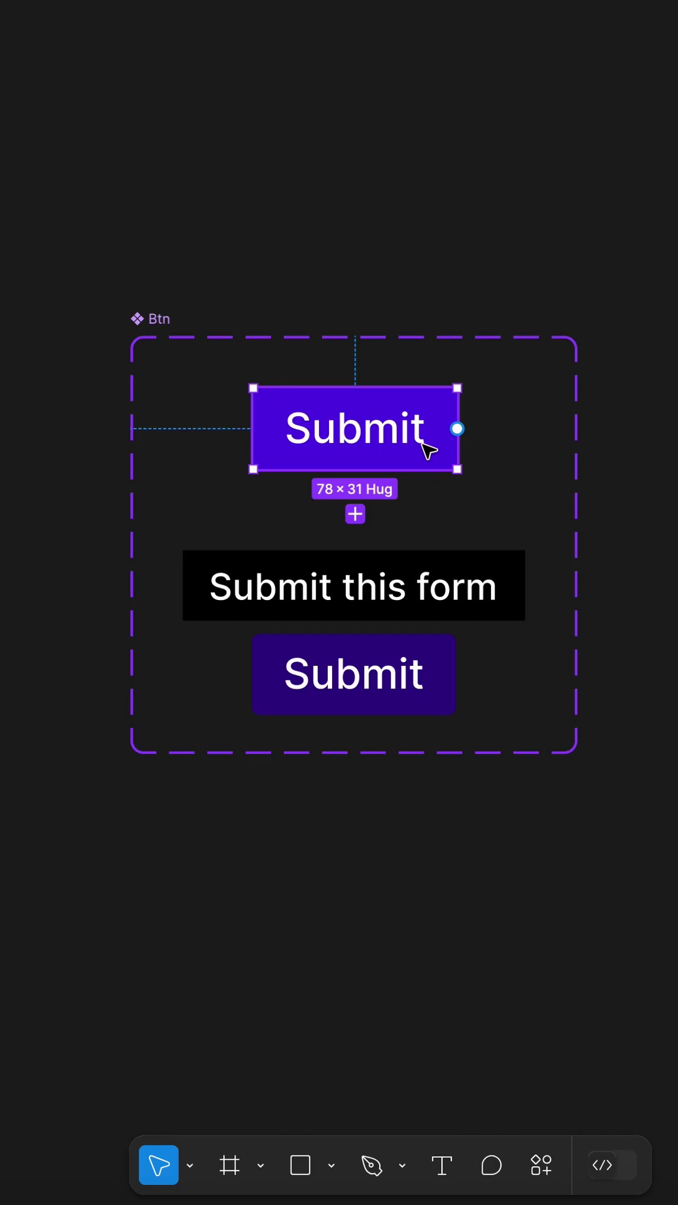
{"action": "left_click_drag", "start_coordinate": [457, 428], "coordinate": [376, 672]}
{"action": "left_click", "coordinate": [368, 680]}
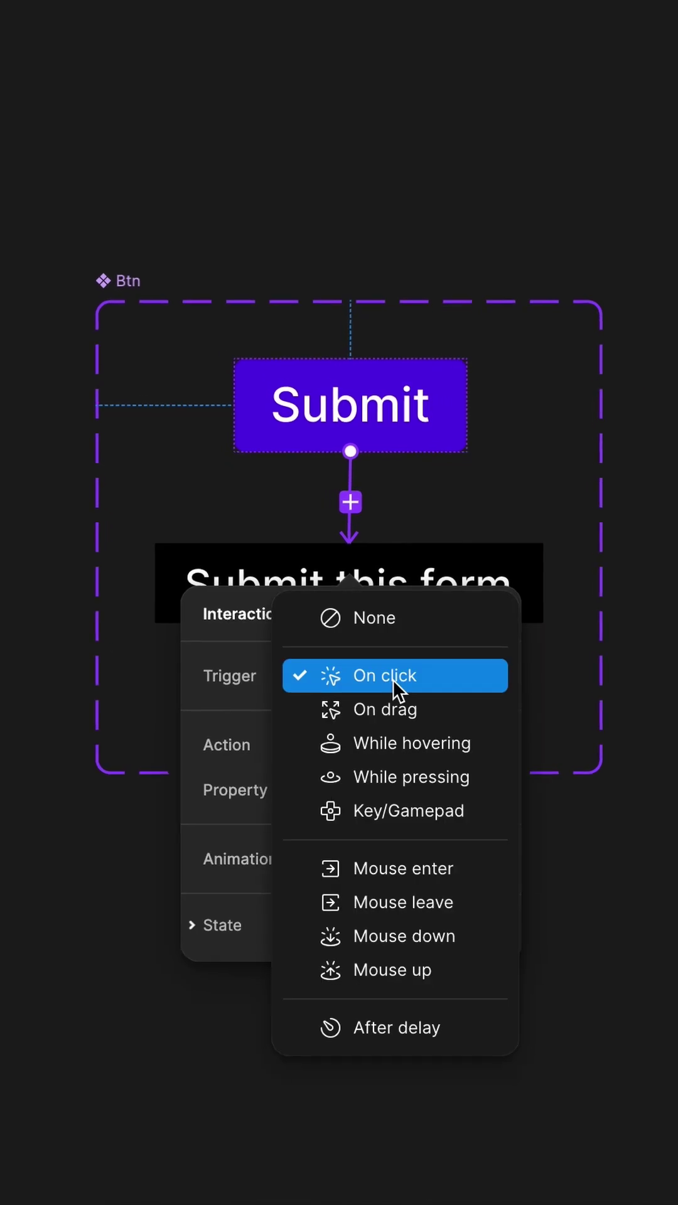
{"action": "left_click", "coordinate": [403, 742]}
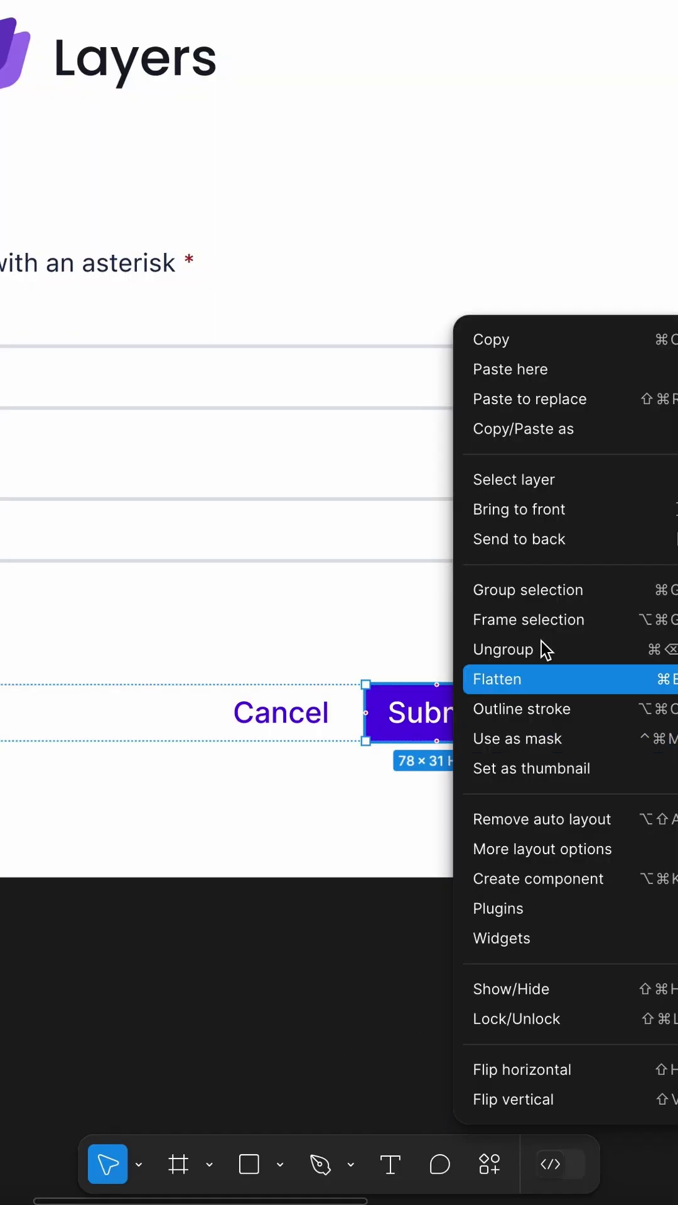
Step: Paste the Submit button onto empty canvas as the Btn component, with a second copy below
{"action": "key", "text": "Escape"}
{"action": "scroll", "coordinate": [430, 514], "scroll_direction": "up", "scroll_amount": 10}
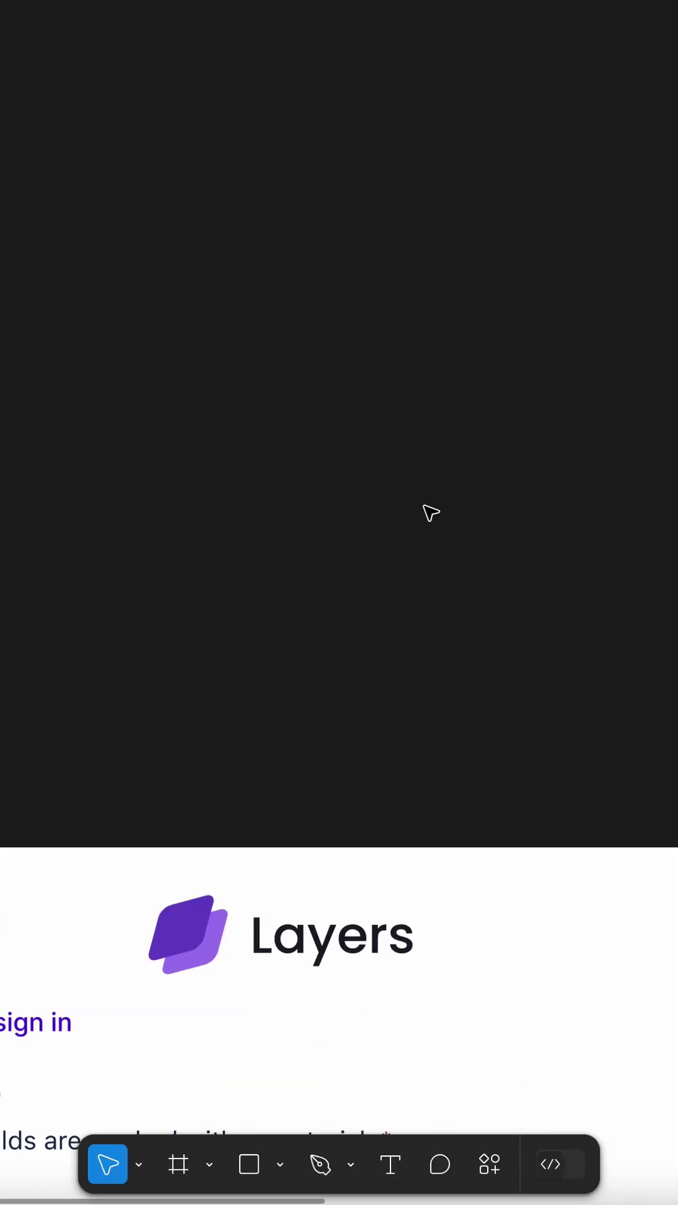
{"action": "right_click", "coordinate": [299, 572]}
{"action": "left_click", "coordinate": [349, 585]}
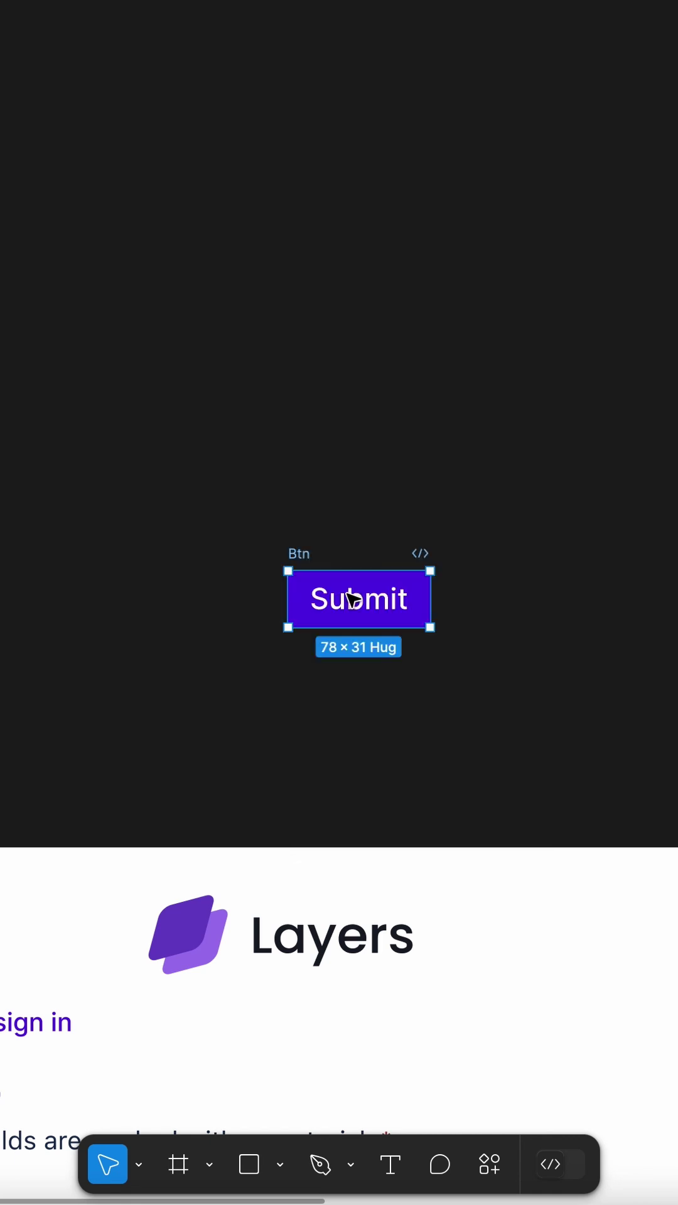
{"action": "right_click", "coordinate": [304, 561]}
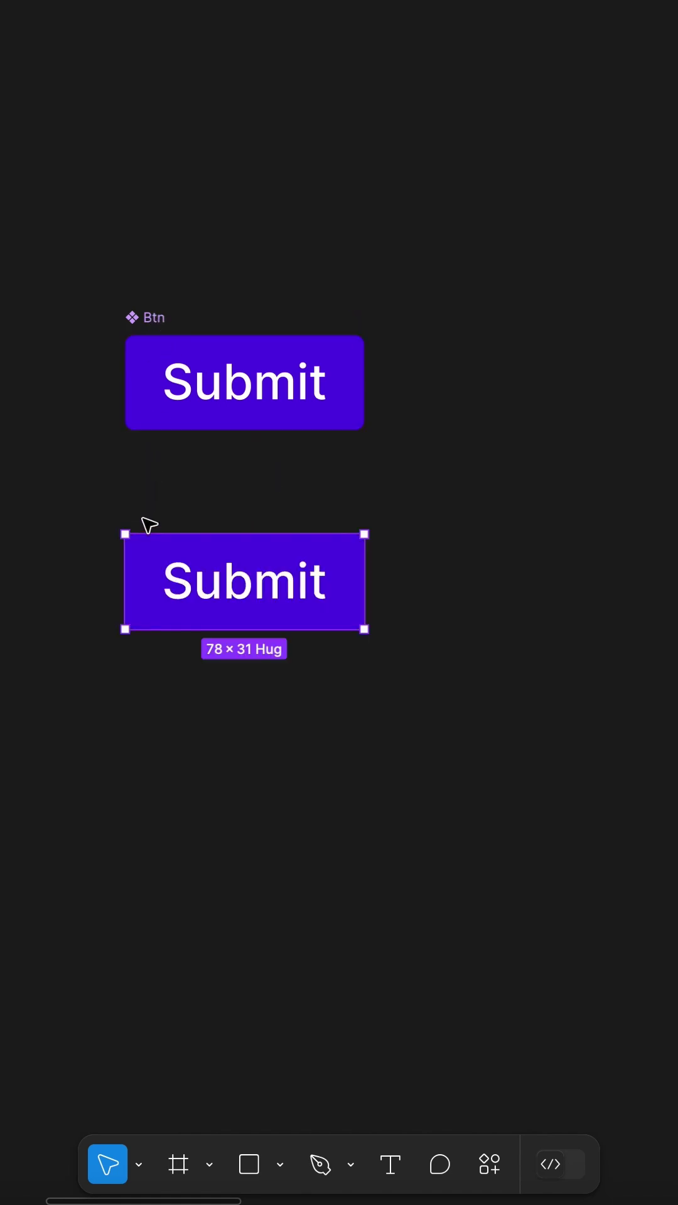
{"action": "right_click", "coordinate": [196, 581]}
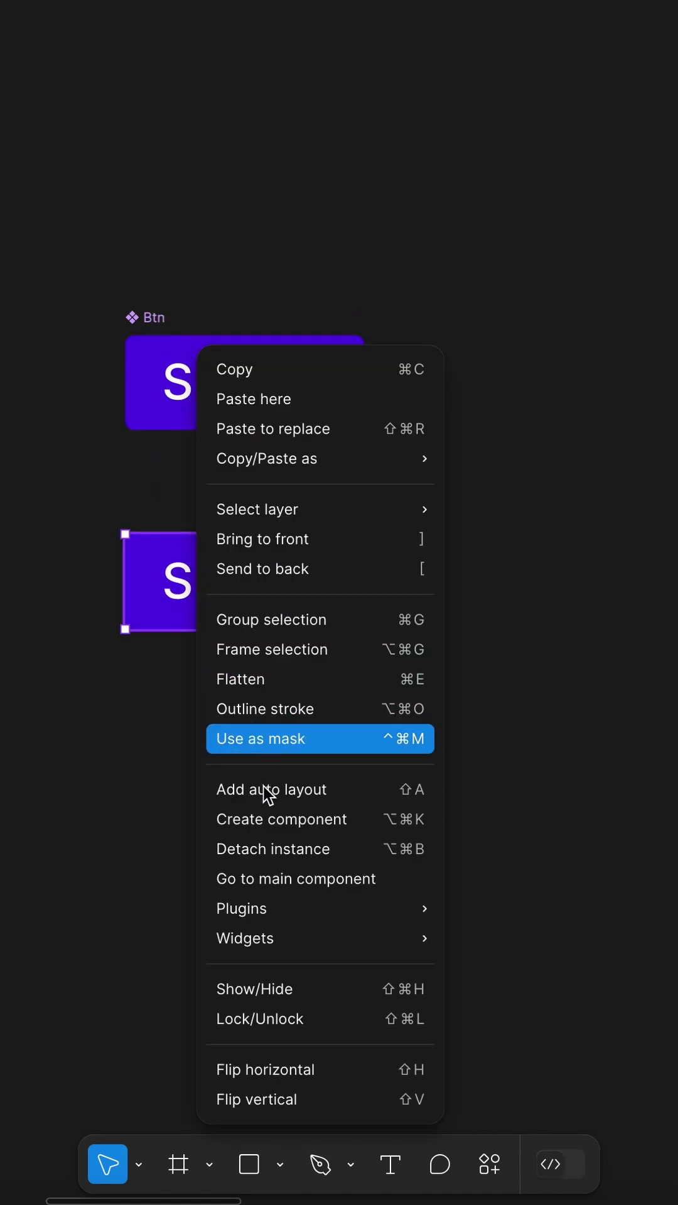
Step: Make the second Submit button a component, combine both as variants, and name them Default and Hover
{"action": "left_click", "coordinate": [263, 819]}
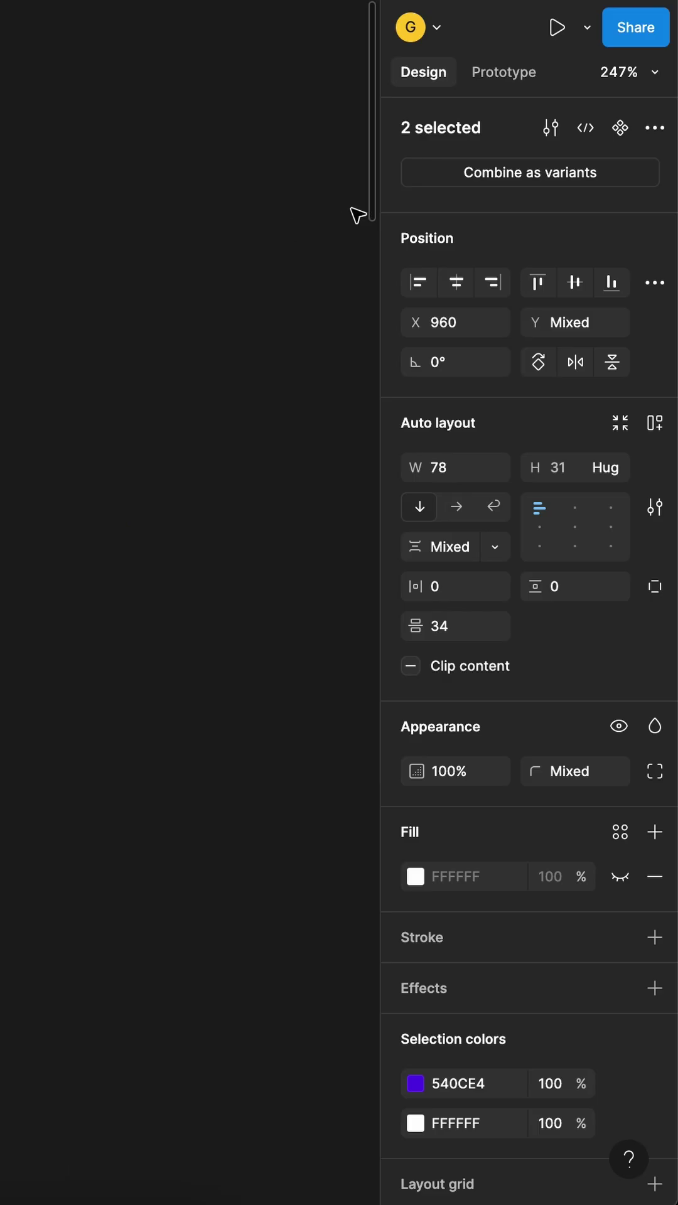
{"action": "left_click", "coordinate": [527, 173]}
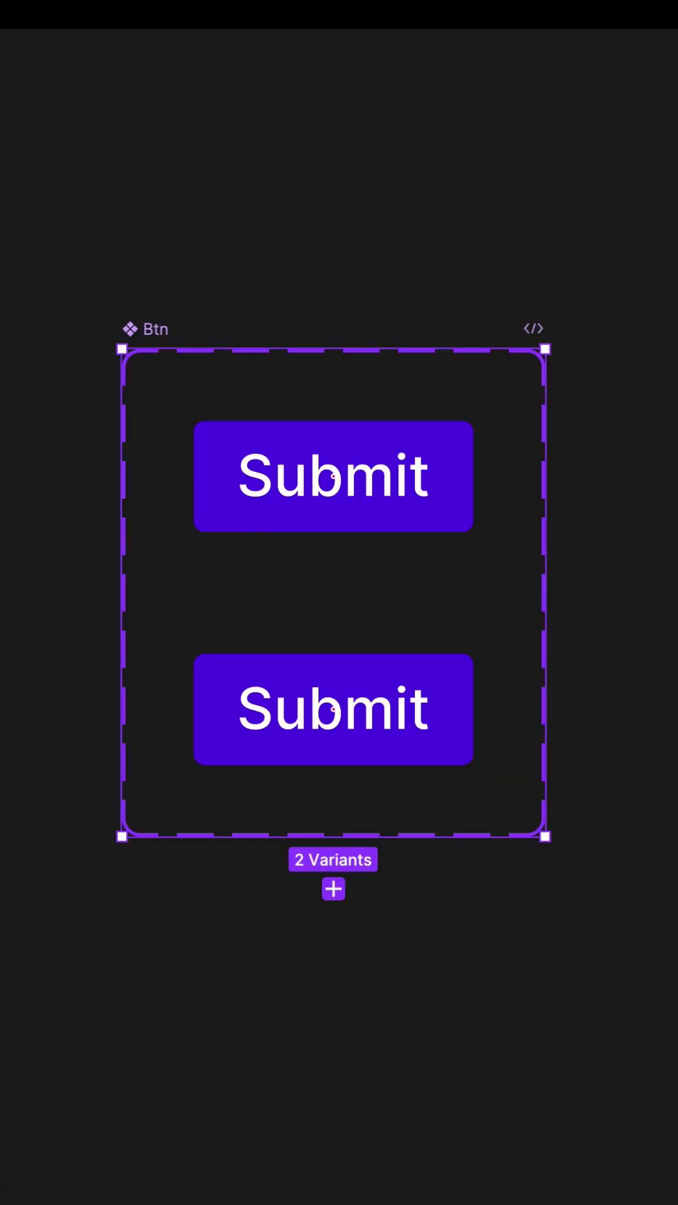
{"action": "left_click", "coordinate": [417, 479]}
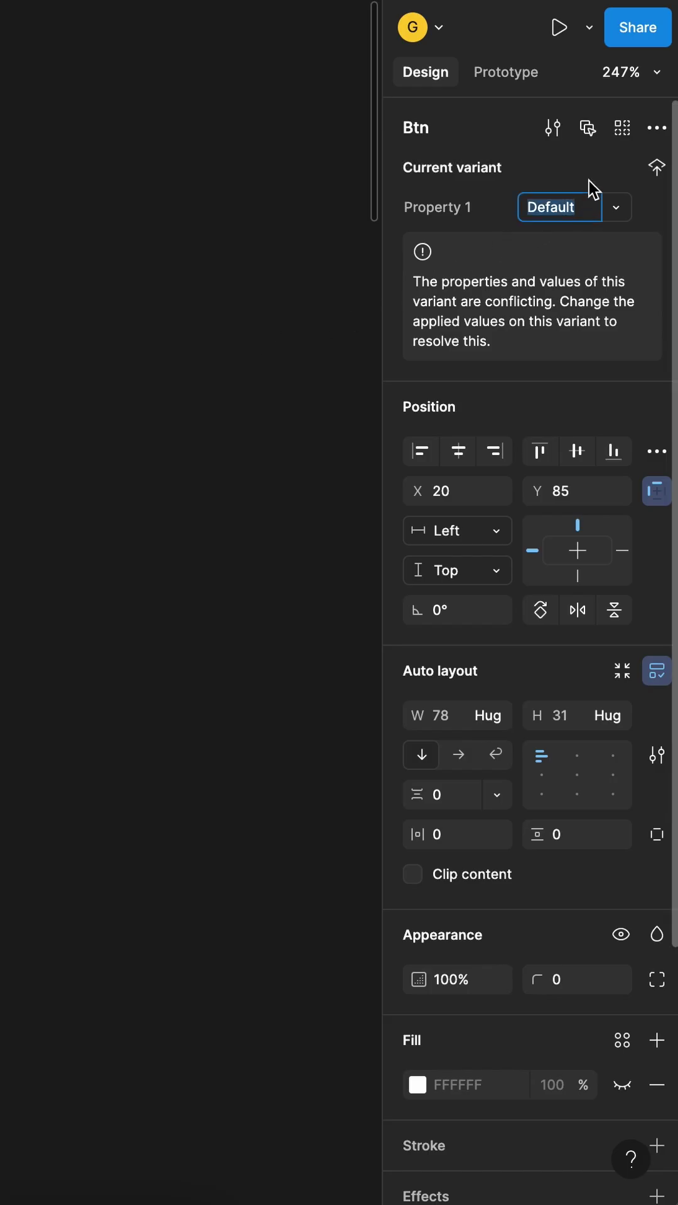
{"action": "type", "text": "er"}
{"action": "key", "text": "Return"}
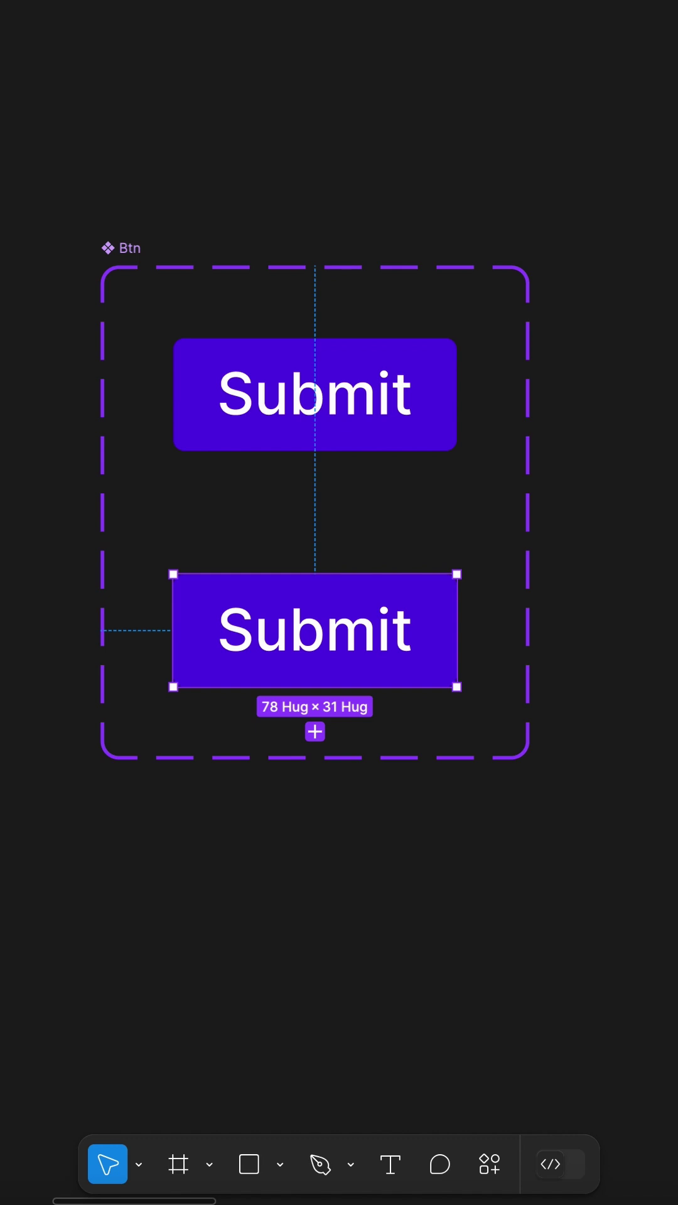
Step: Wrap the 'Submit this form' tooltip text in an auto-layout frame with a black fill
{"action": "key", "text": "Escape"}
{"action": "type", "text": "Submit th"}
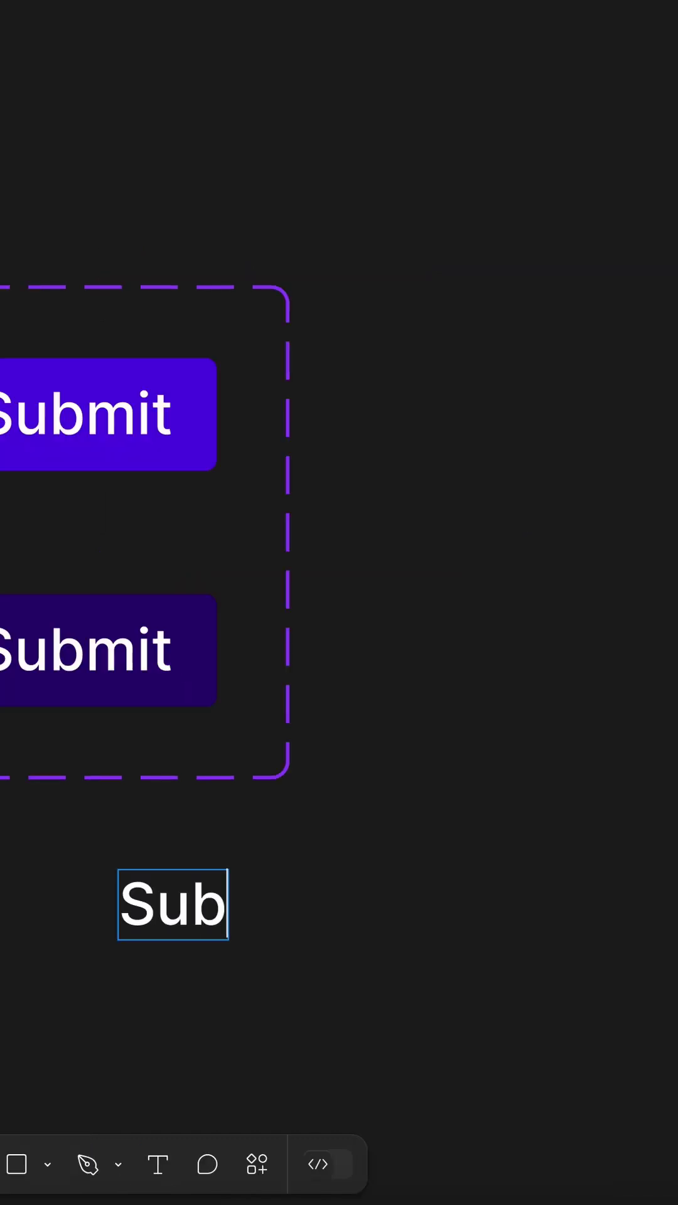
{"action": "type", "text": "is form"}
{"action": "key", "text": "Escape"}
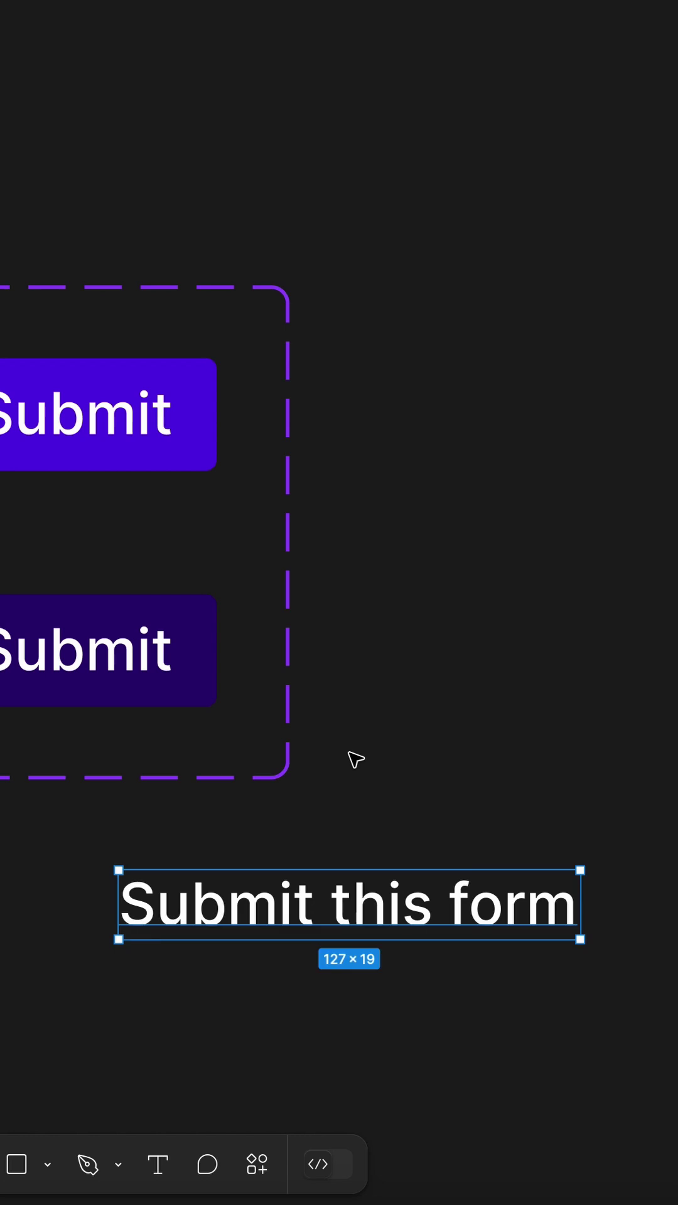
{"action": "key", "text": "shift+a"}
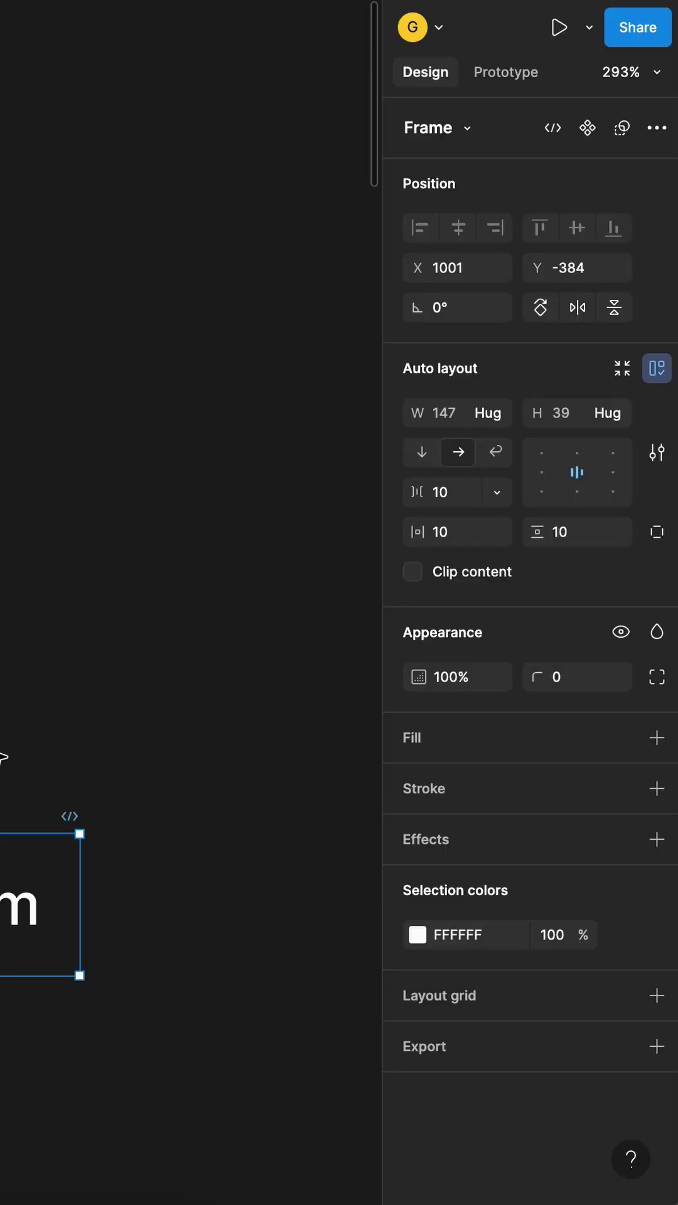
{"action": "left_click", "coordinate": [655, 738]}
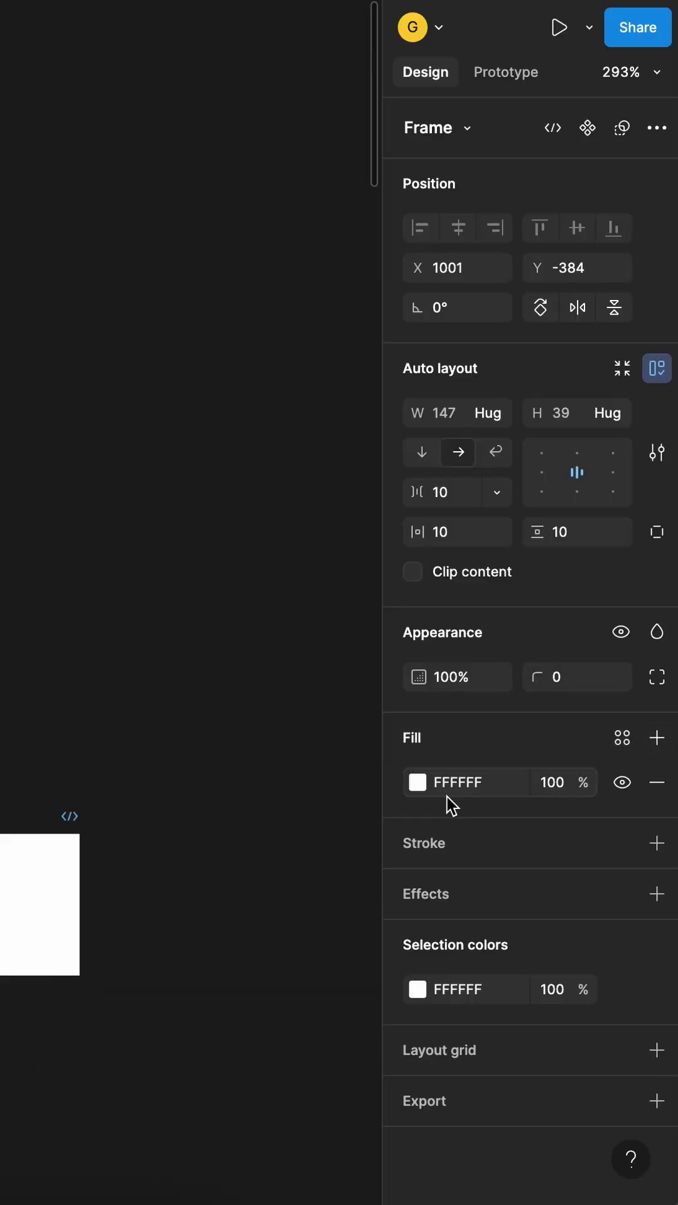
{"action": "left_click", "coordinate": [417, 783]}
{"action": "left_click", "coordinate": [179, 792]}
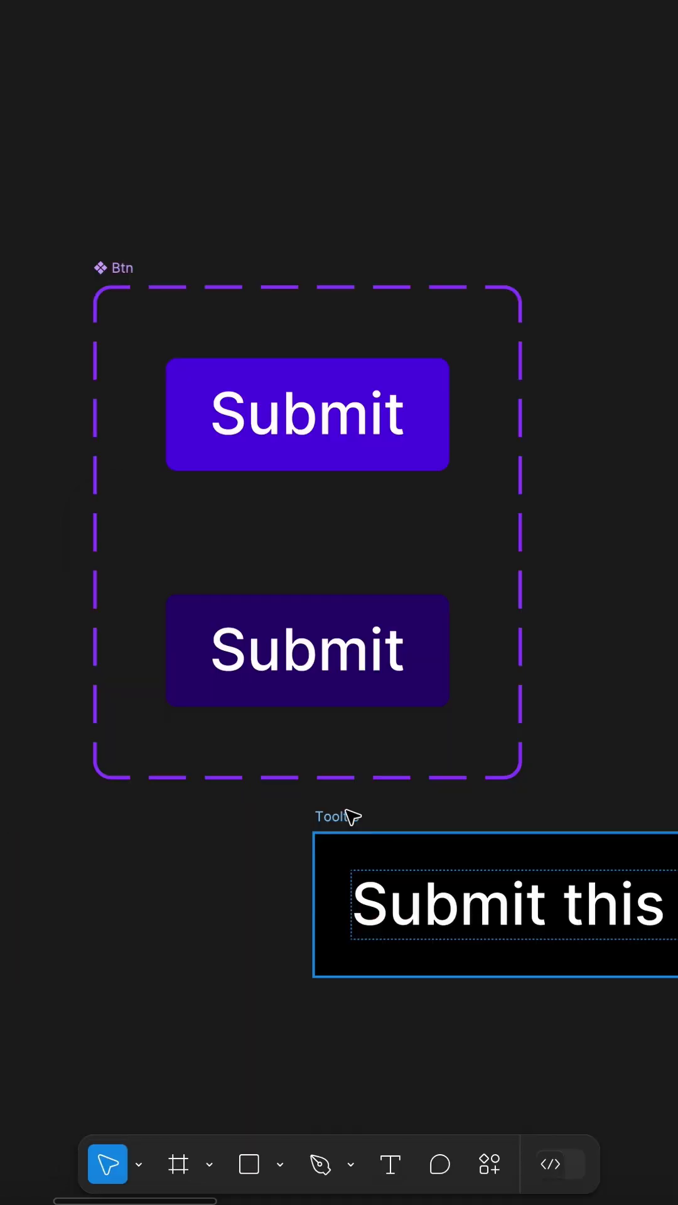
Step: Move the tooltip into the Hover variant and make Default change to Hover while hovering
{"action": "left_click", "coordinate": [113, 511]}
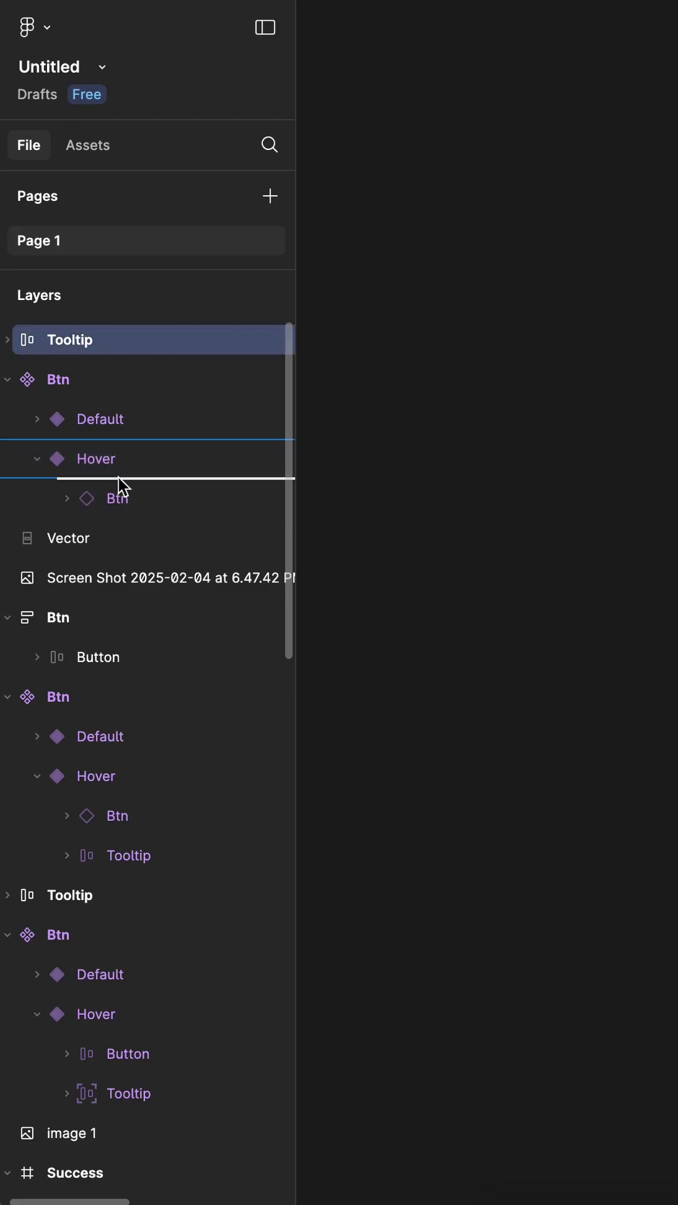
{"action": "left_click_drag", "start_coordinate": [118, 476], "coordinate": [118, 478]}
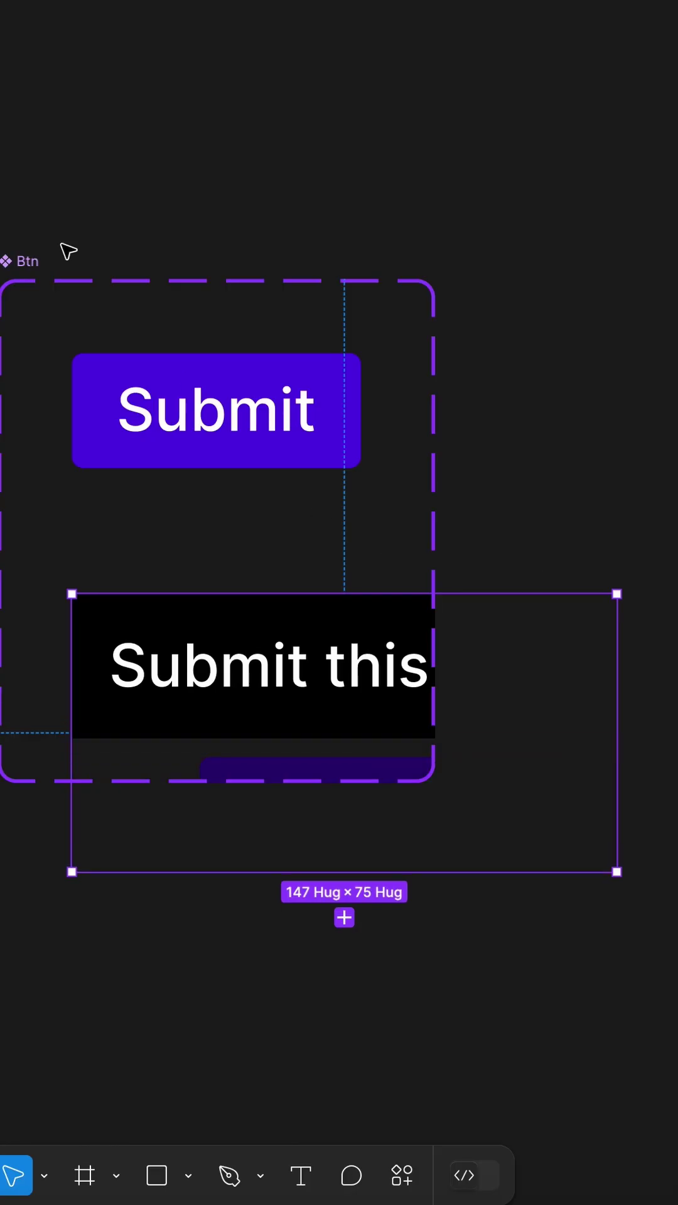
{"action": "left_click", "coordinate": [22, 264]}
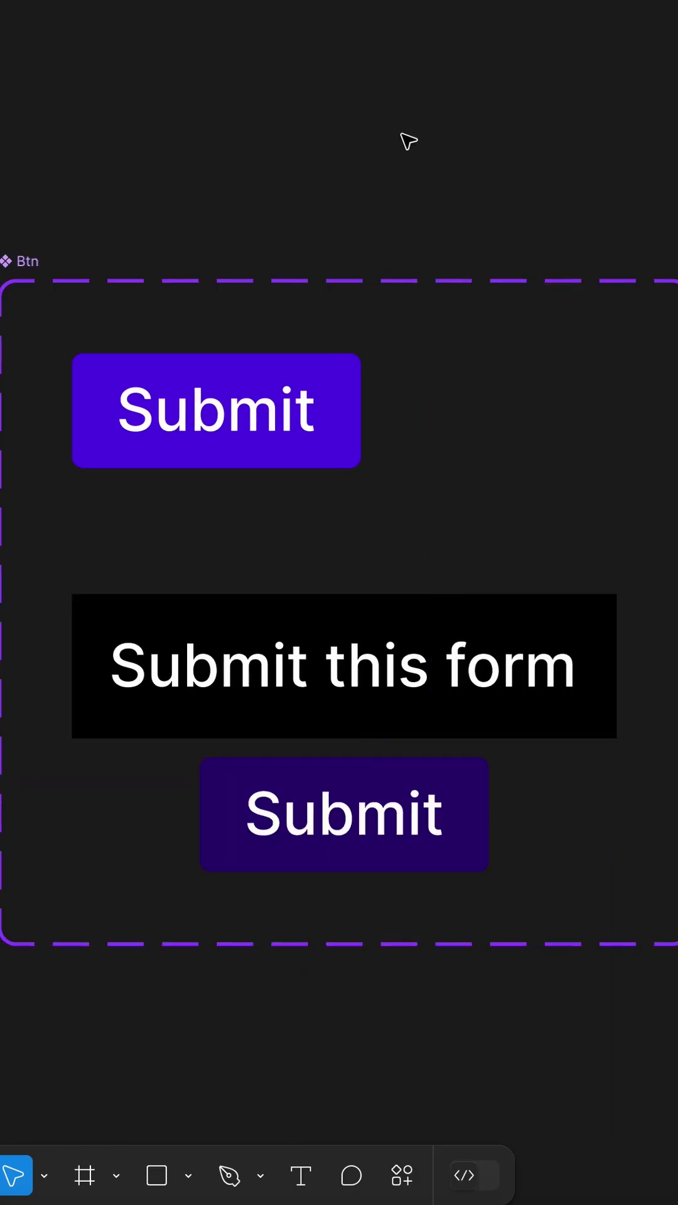
{"action": "left_click", "coordinate": [311, 482]}
{"action": "left_click_drag", "start_coordinate": [345, 484], "coordinate": [380, 700]}
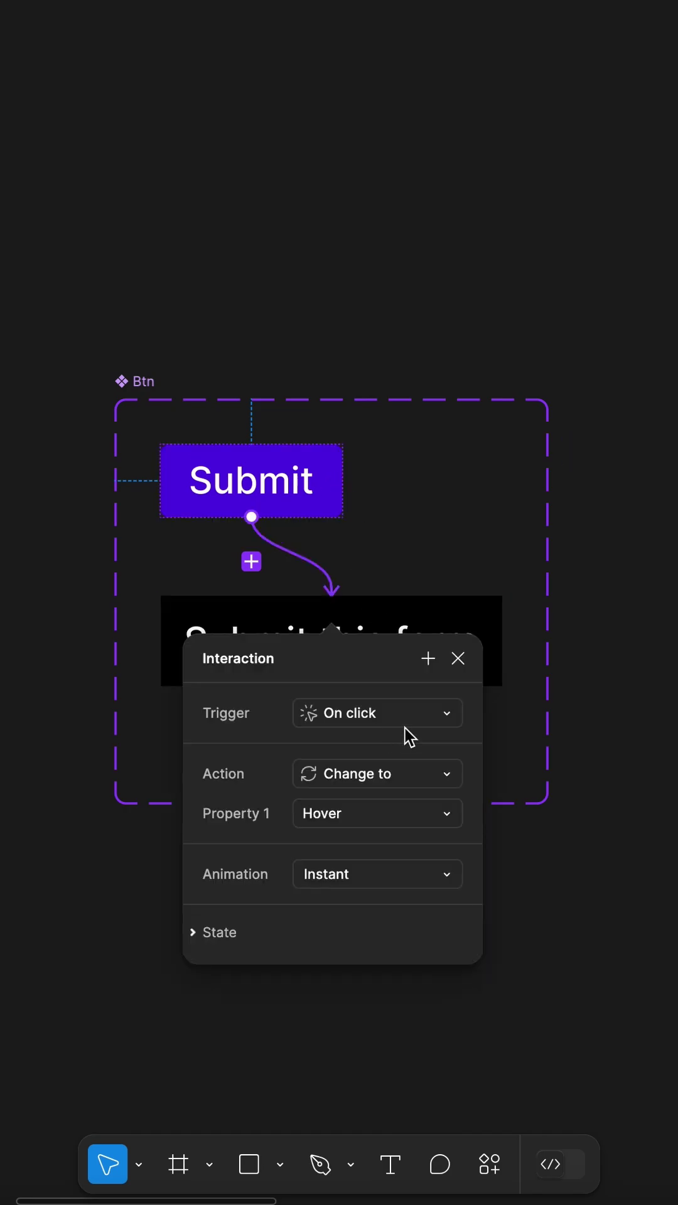
{"action": "left_click", "coordinate": [406, 718]}
{"action": "left_click", "coordinate": [407, 776]}
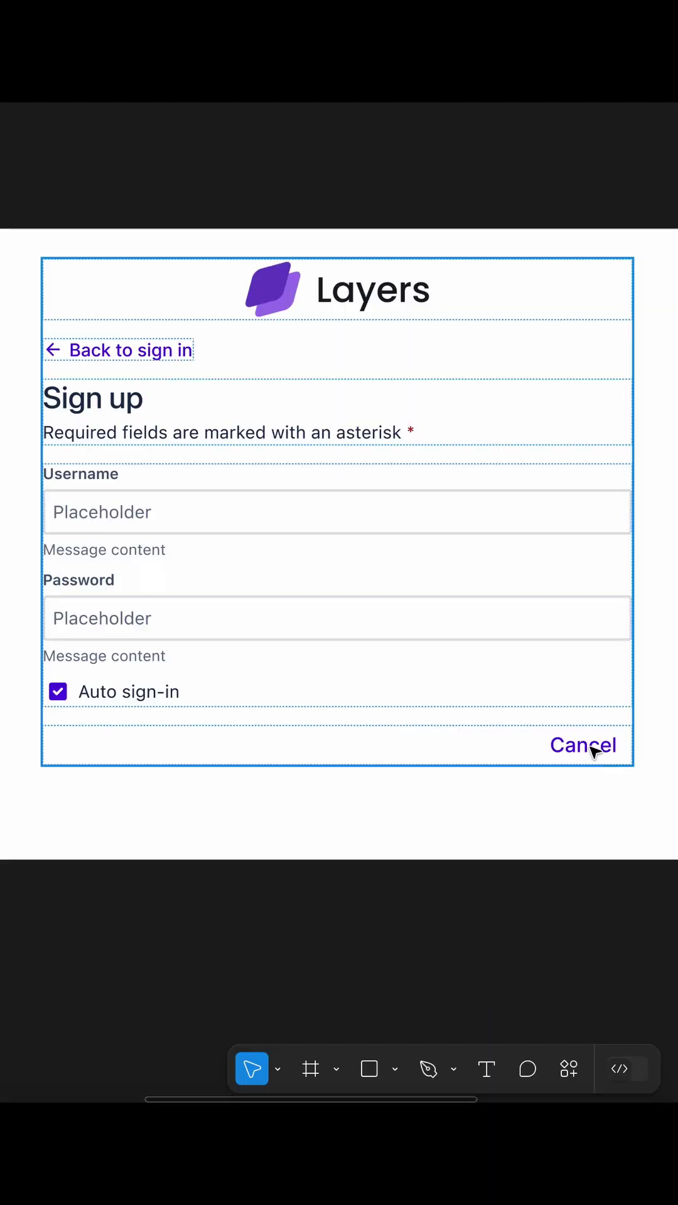
Step: Paste Btn into the sign-up form, link Submit to Success, and test it in preview
{"action": "left_click", "coordinate": [593, 750]}
{"action": "key", "text": "ctrl+v"}
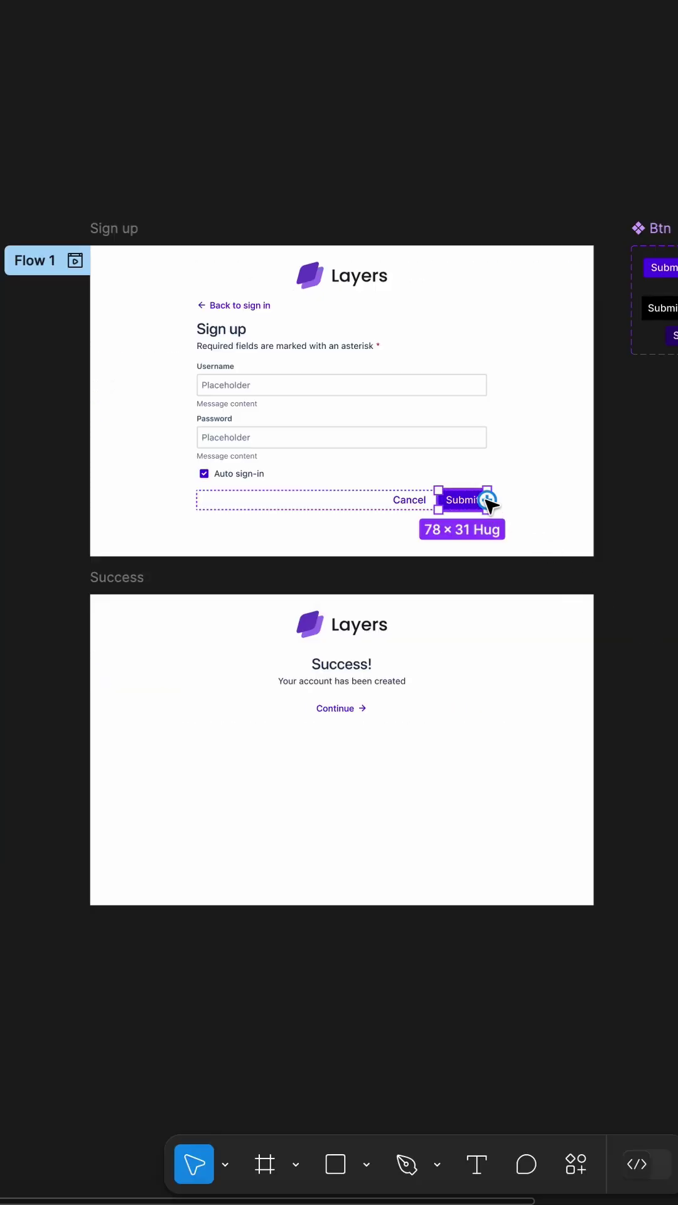
{"action": "left_click_drag", "start_coordinate": [487, 500], "coordinate": [450, 663]}
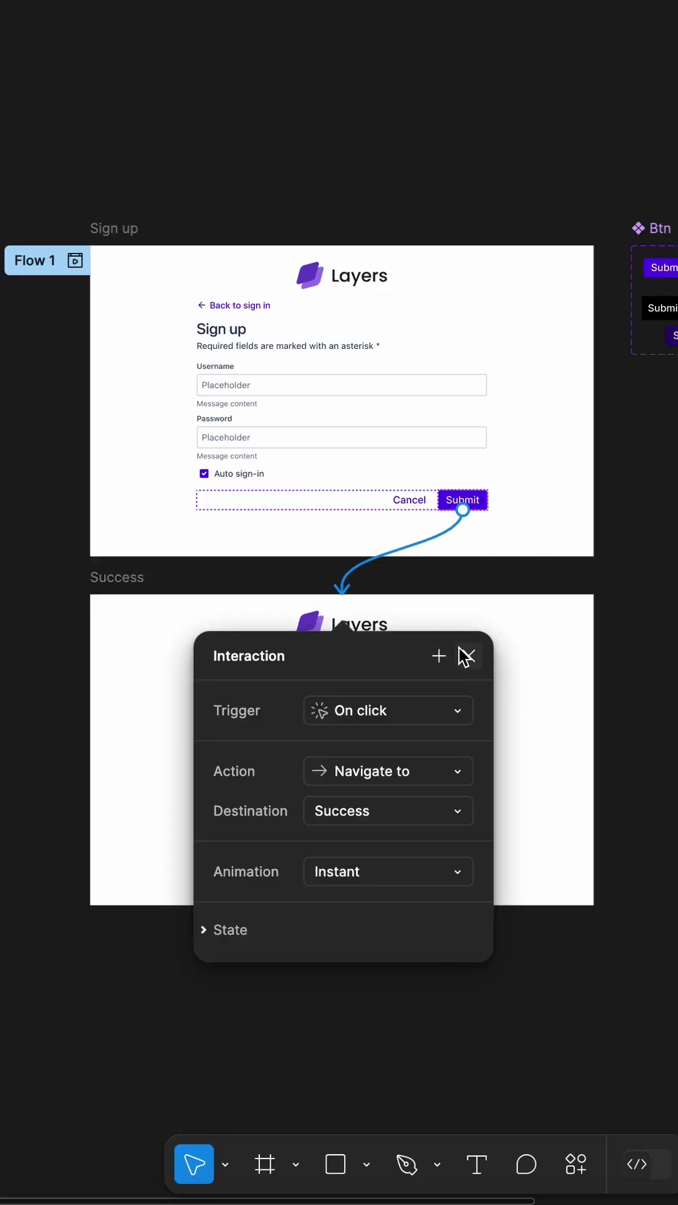
{"action": "left_click", "coordinate": [469, 656]}
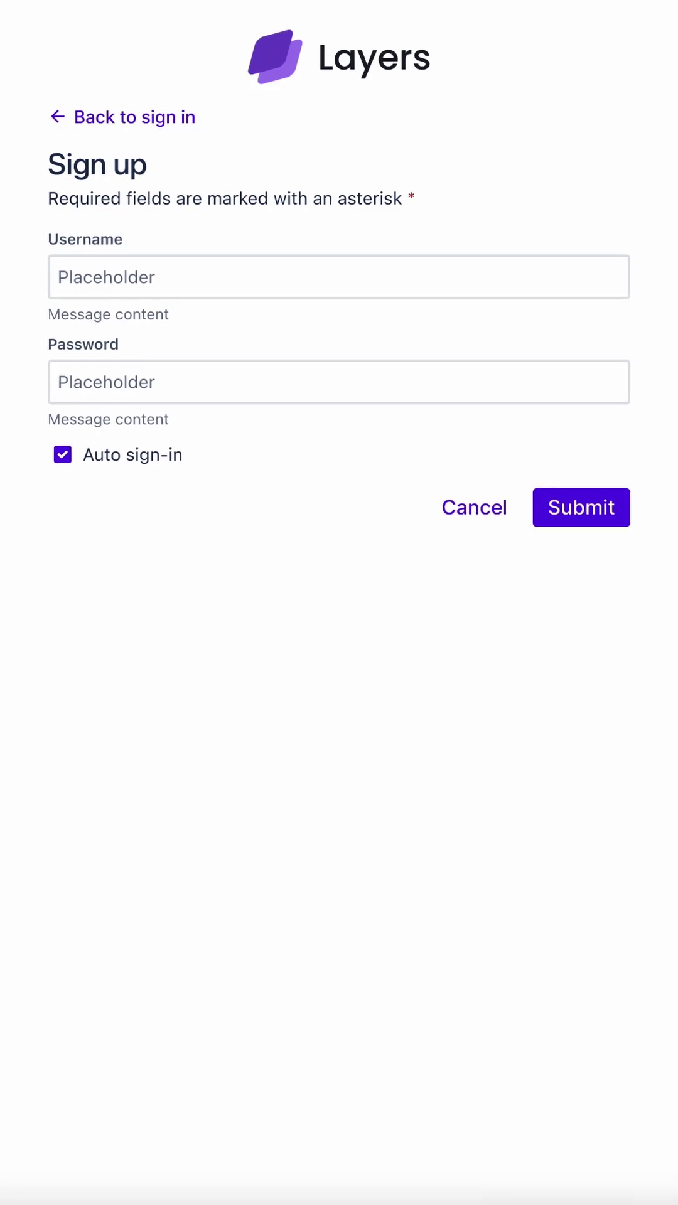
{"action": "left_click", "coordinate": [594, 538]}
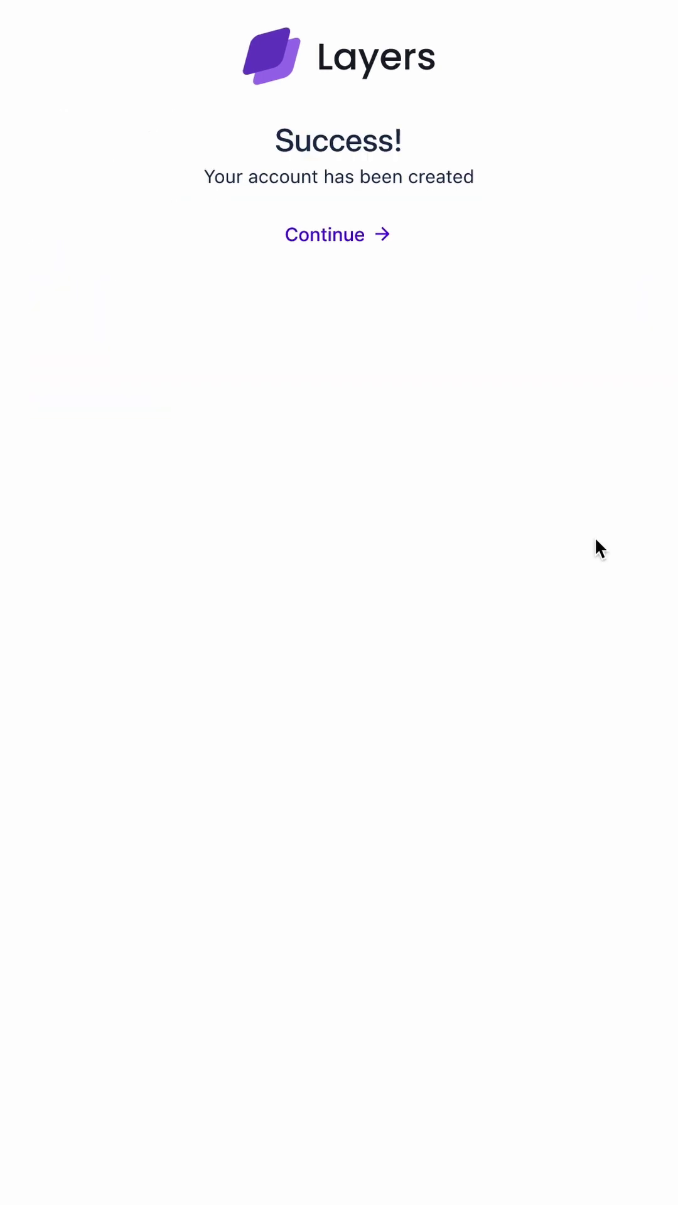